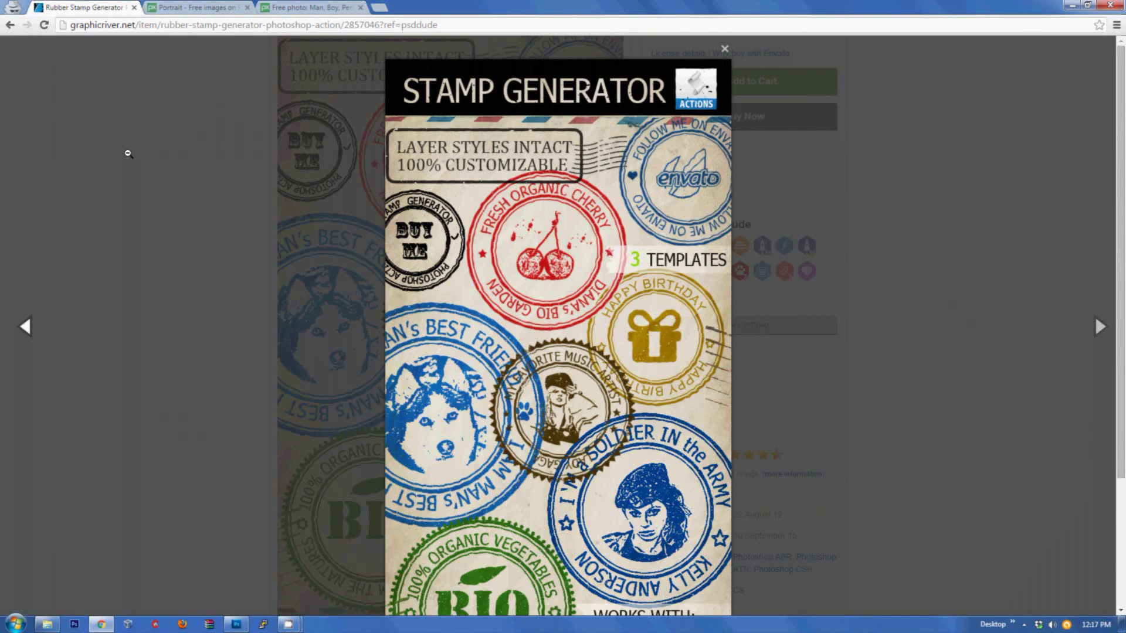
- Leave Chrome's Stamp Generator preview and bring Photoshop to the front
{"action": "left_click", "coordinate": [242, 629]}
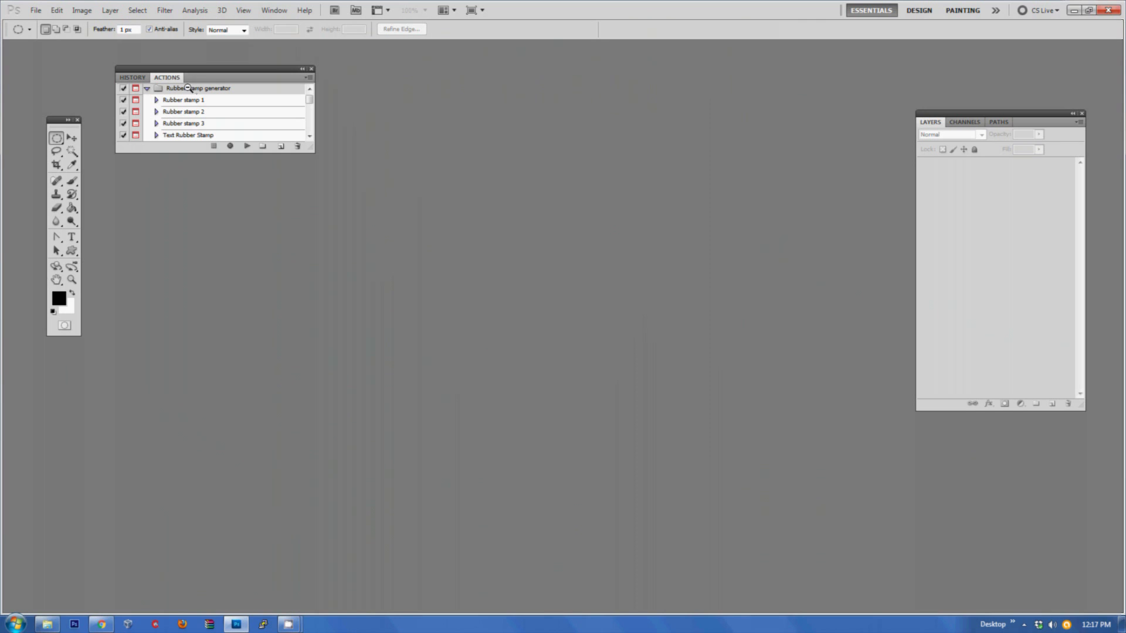
{"action": "left_click", "coordinate": [274, 10]}
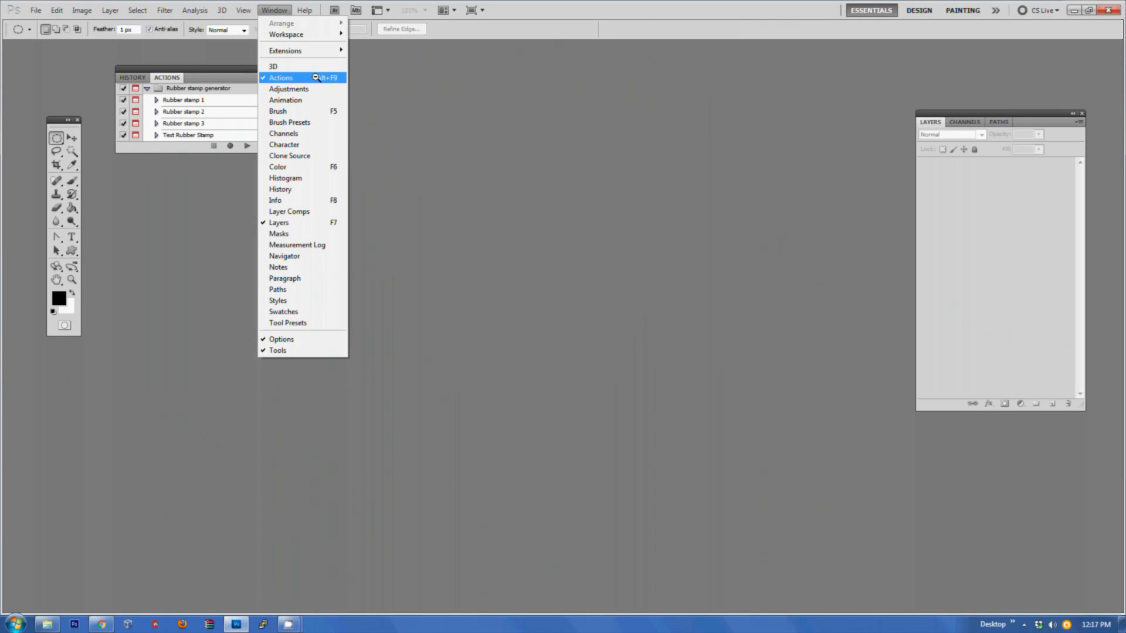
{"action": "left_click", "coordinate": [217, 65]}
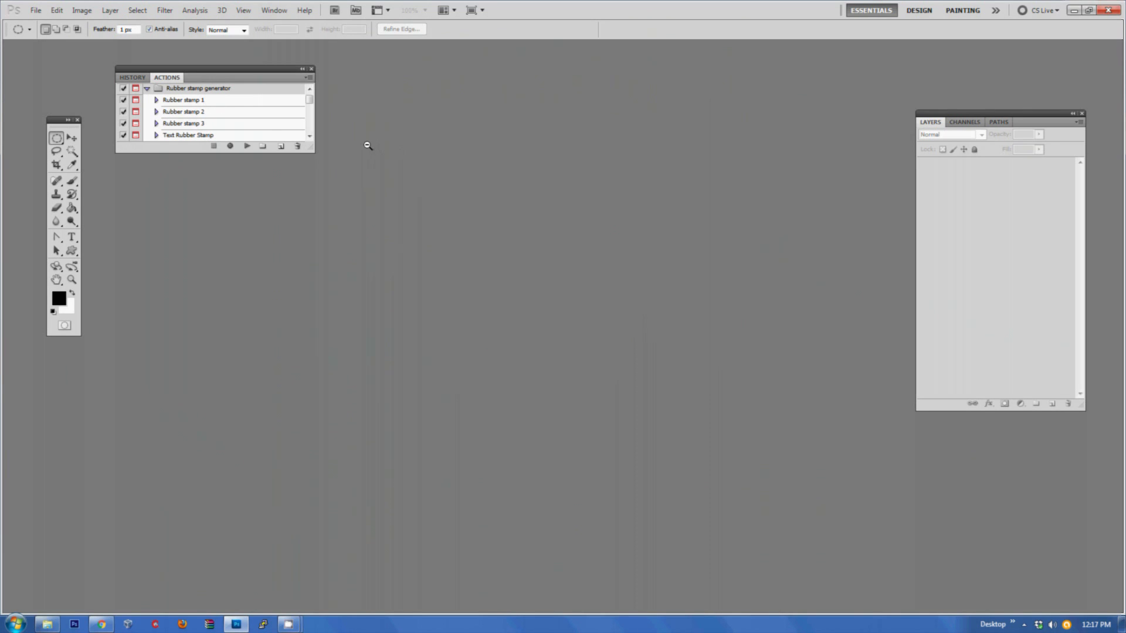
- Run the Rubber stamp 1 action to build the 'PLACE YOUR MESSAGE HERE' stamp template, then return to Chrome
{"action": "left_click", "coordinate": [204, 101]}
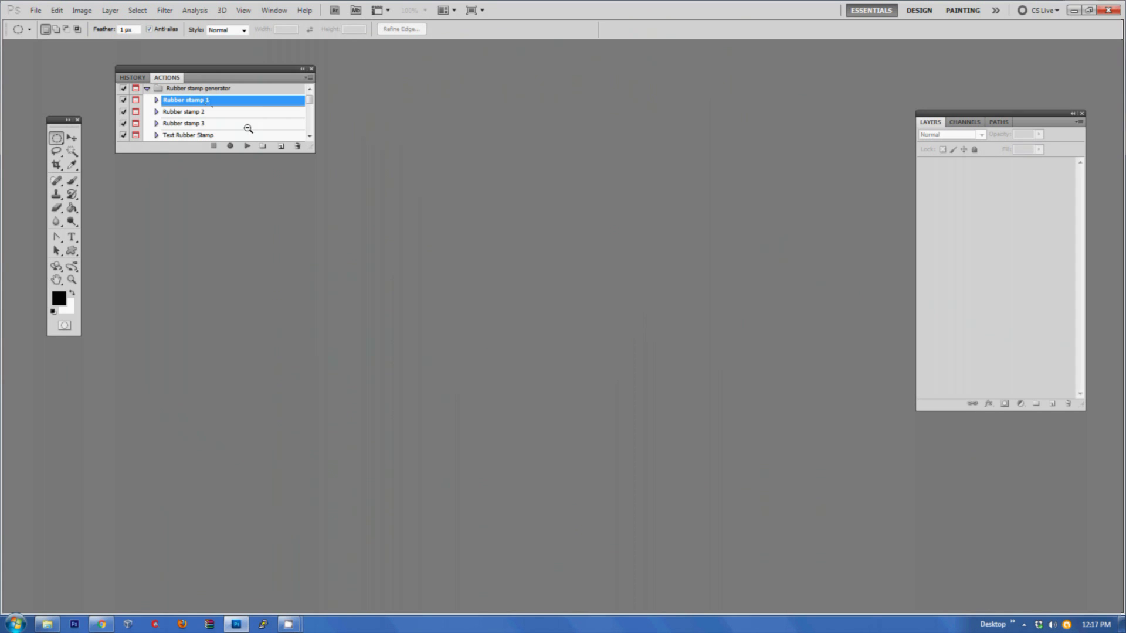
{"action": "left_click", "coordinate": [248, 146]}
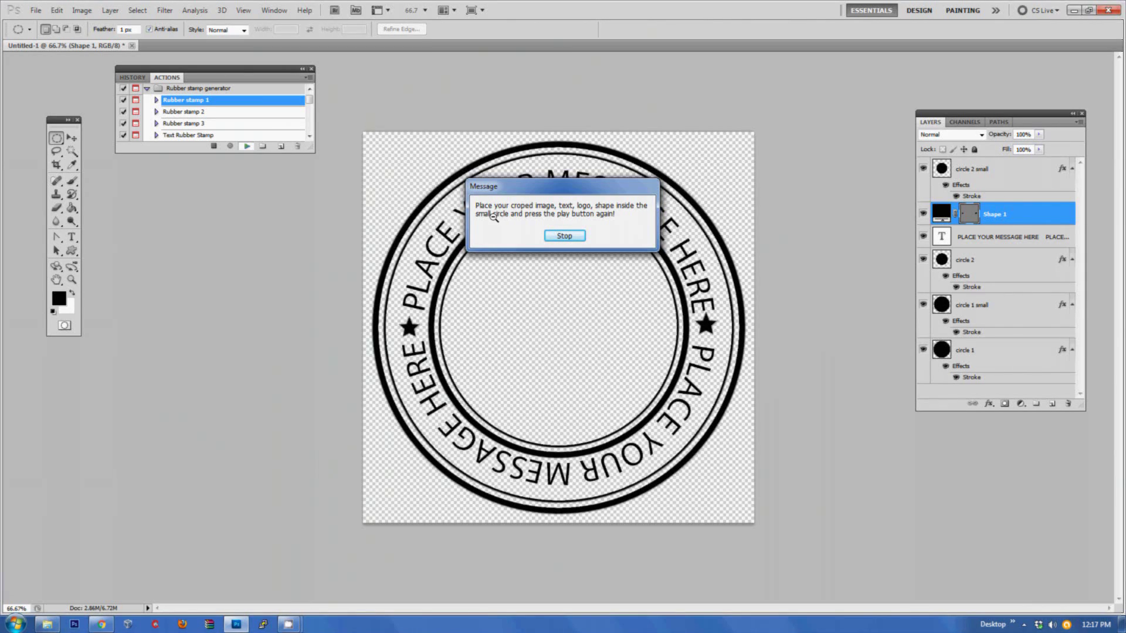
{"action": "left_click", "coordinate": [564, 236]}
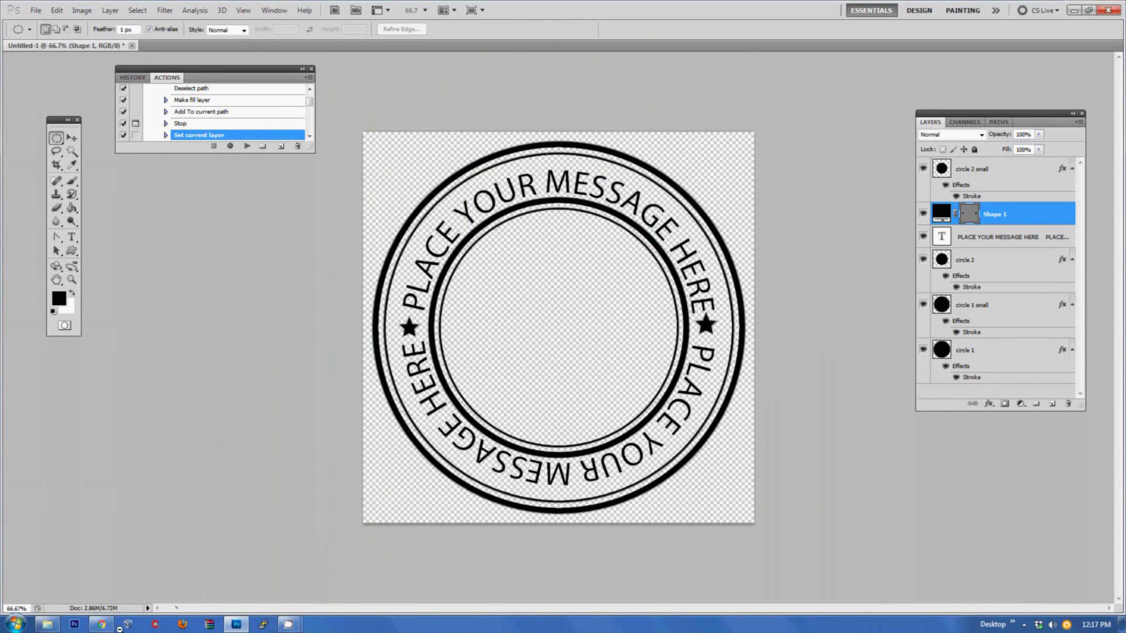
{"action": "left_click", "coordinate": [101, 625]}
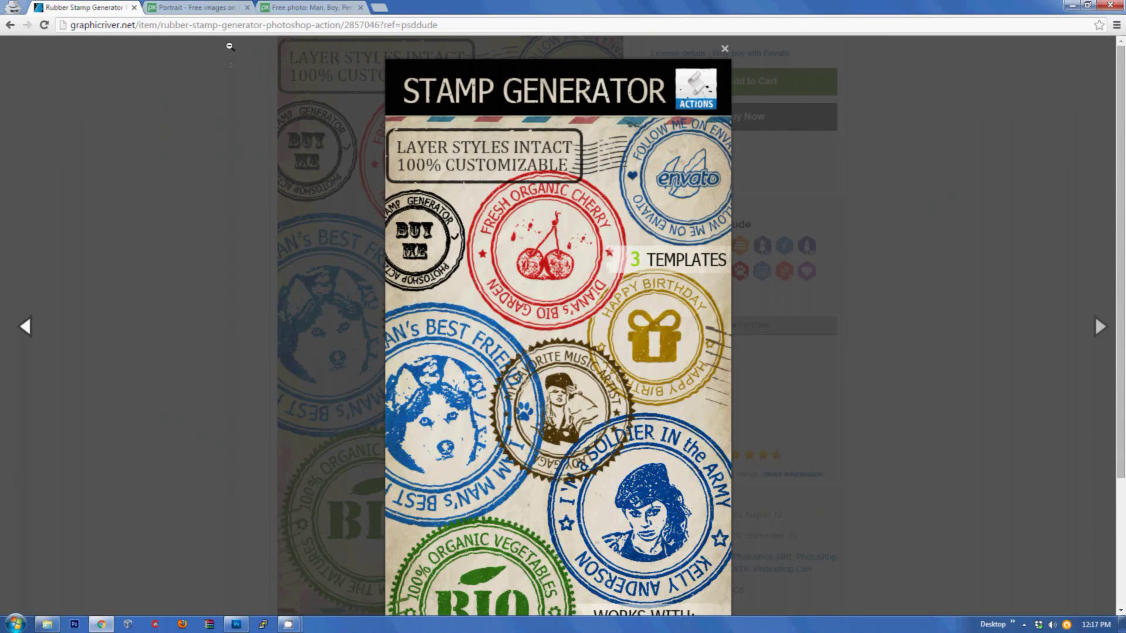
- Copy the Pixabay portrait of the smiling man in glasses and return to Photoshop
{"action": "left_click", "coordinate": [303, 8]}
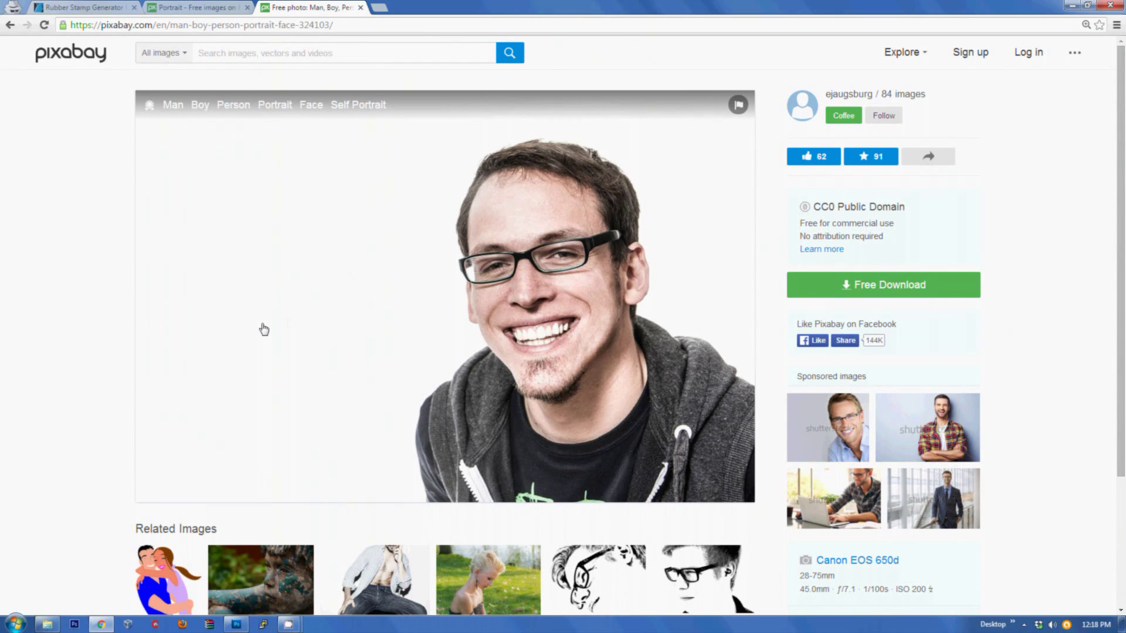
{"action": "right_click", "coordinate": [457, 309]}
{"action": "left_click", "coordinate": [514, 340]}
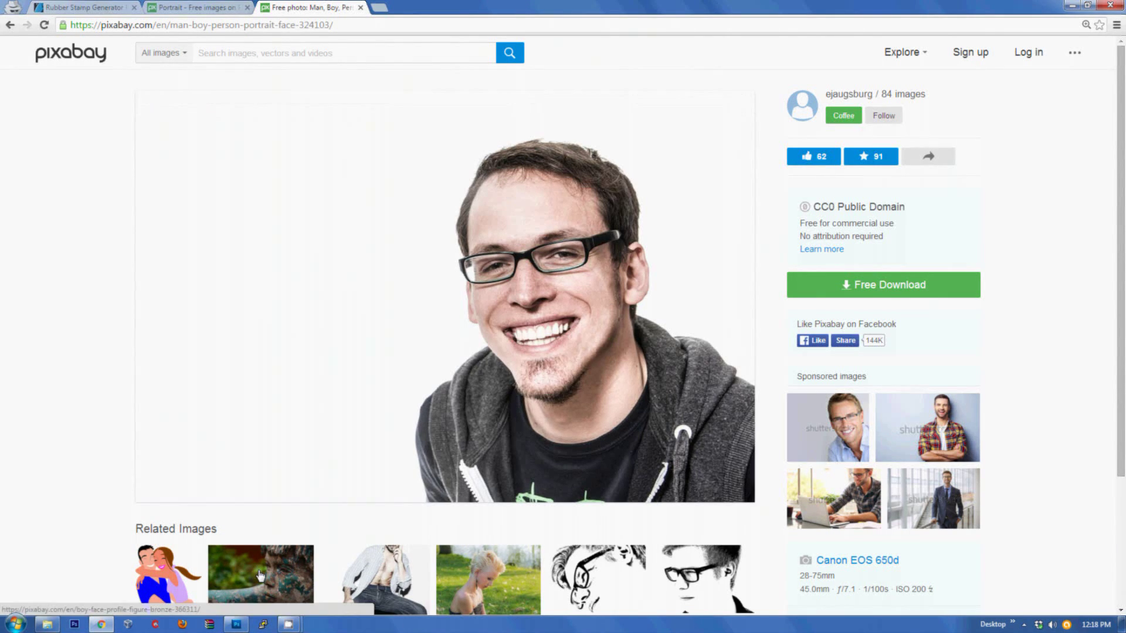
{"action": "left_click", "coordinate": [237, 625]}
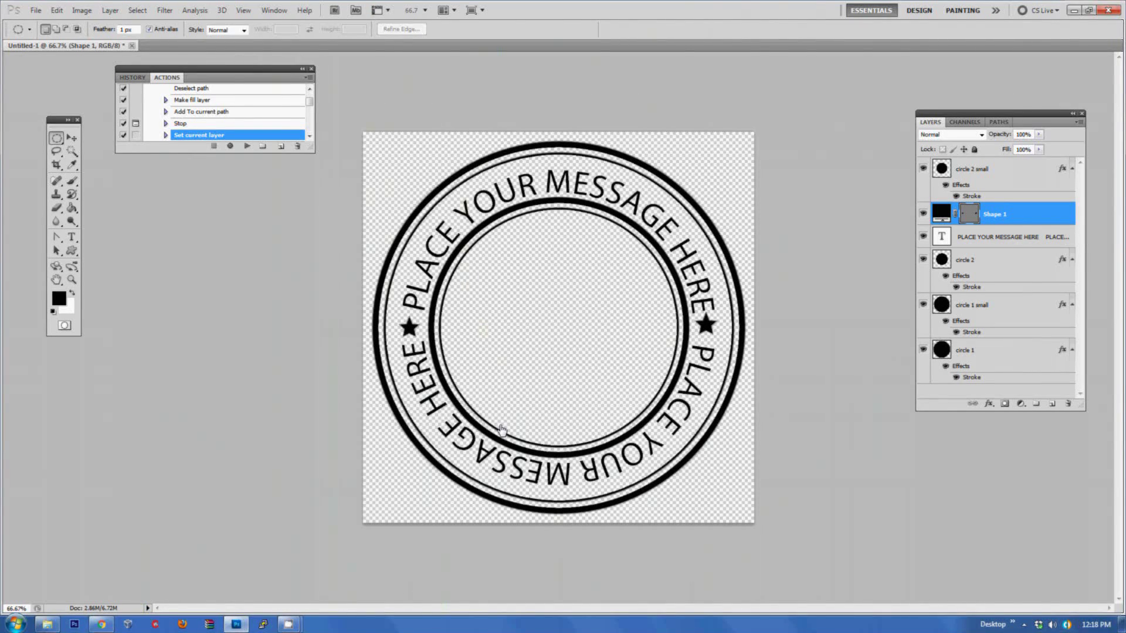
- Paste the portrait as Layer 1 and move it so the face centres in the inner circle
{"action": "key", "text": "ctrl+v"}
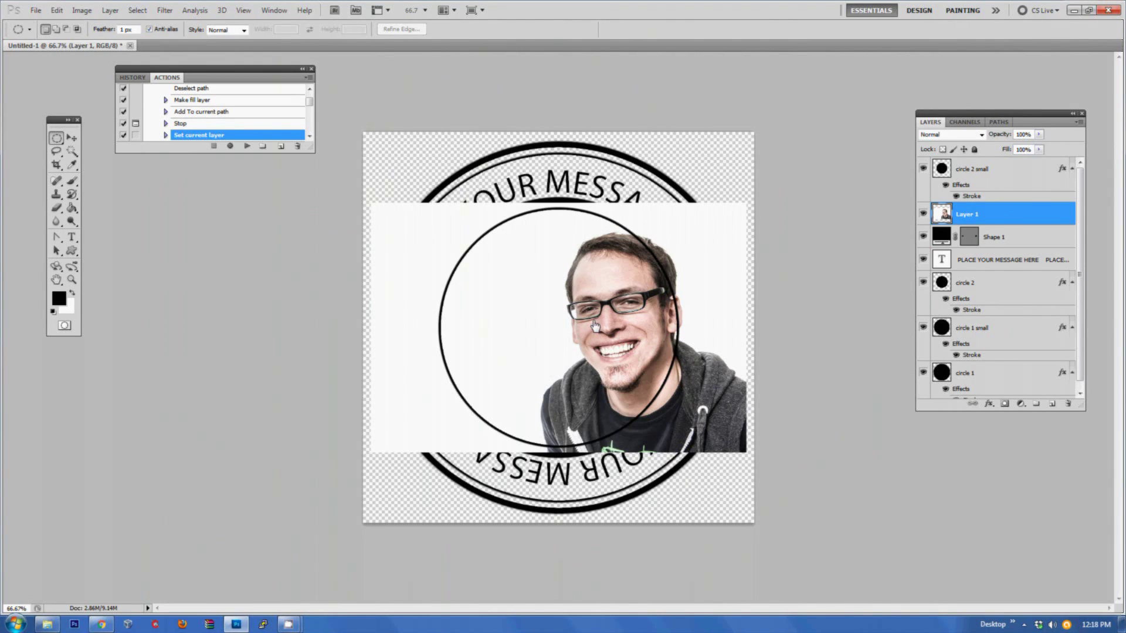
{"action": "left_click", "coordinate": [72, 138]}
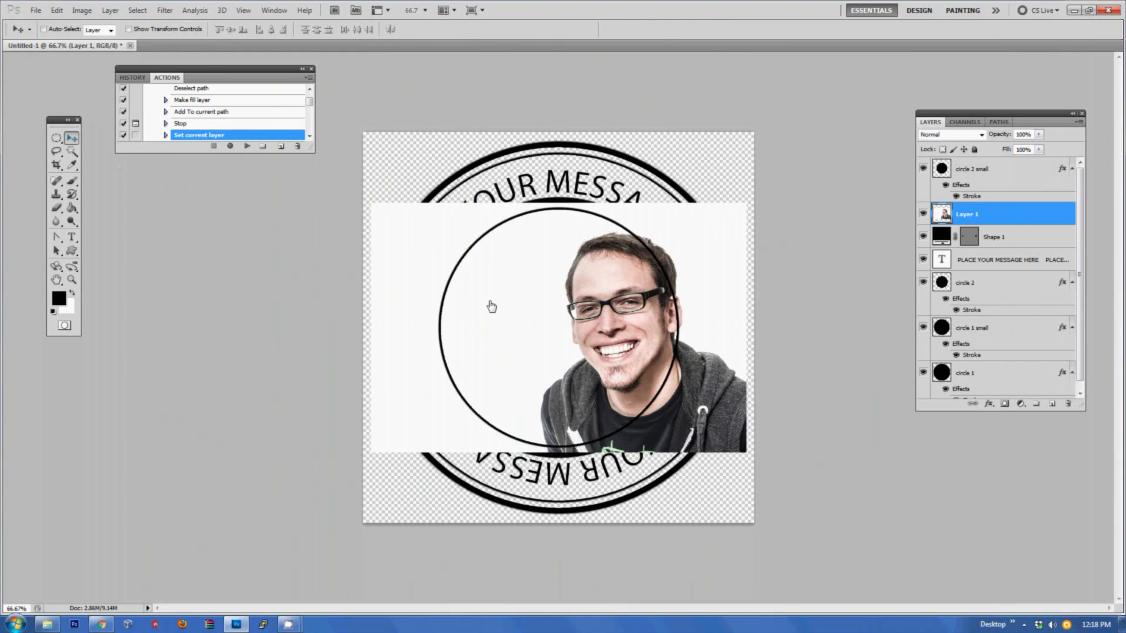
{"action": "left_click_drag", "start_coordinate": [589, 336], "coordinate": [528, 323]}
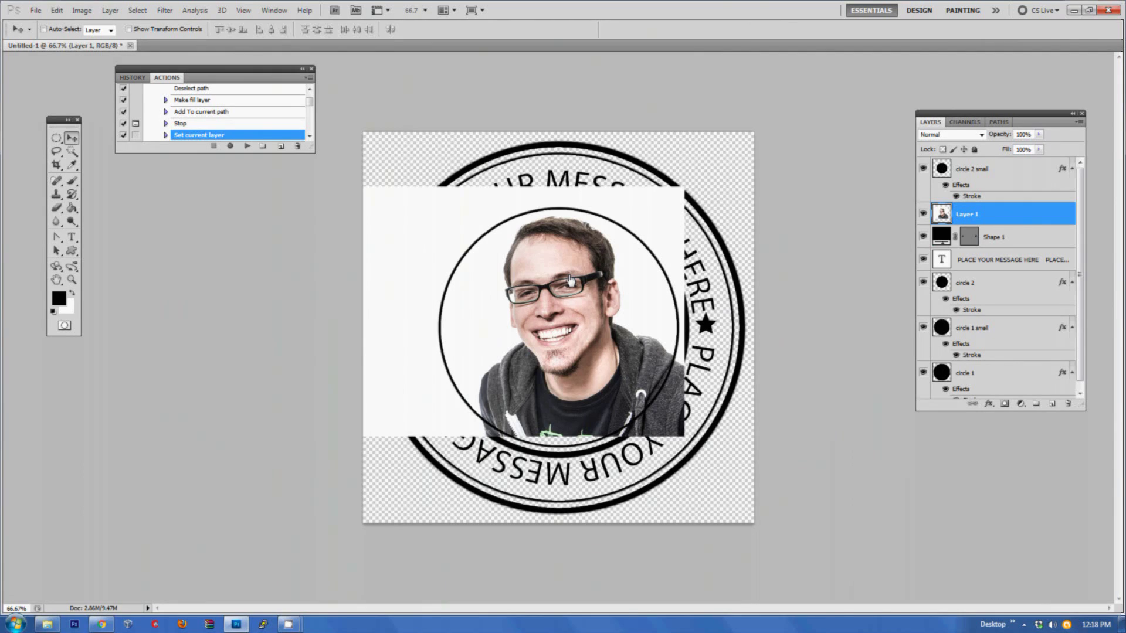
{"action": "left_click", "coordinate": [56, 138]}
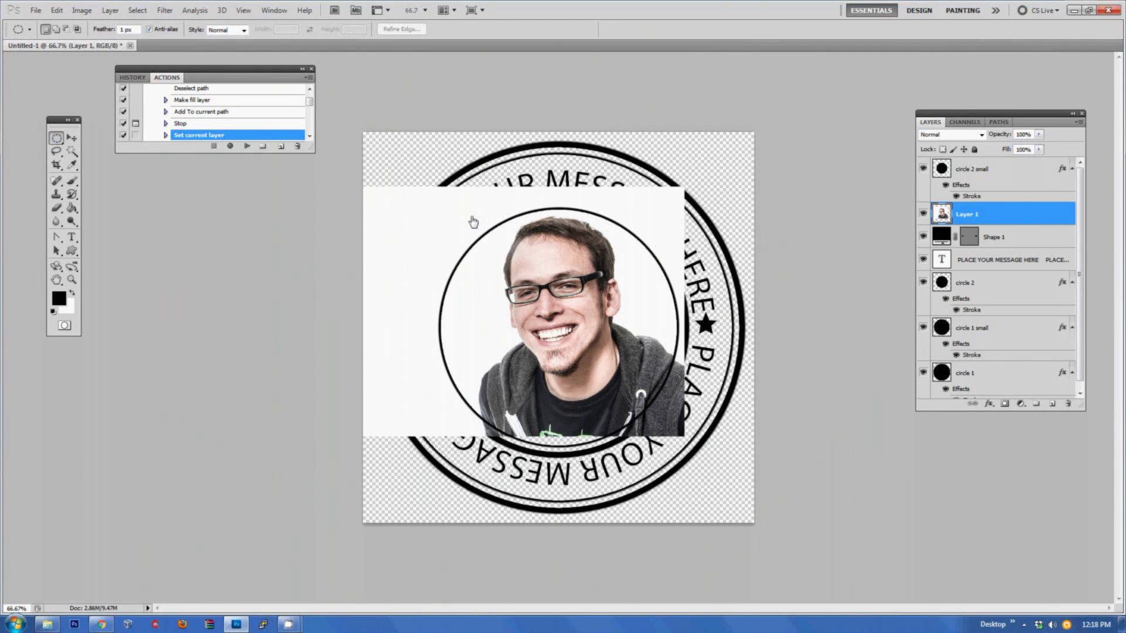
- Copy a circular selection of the face onto new Layer 2 and delete the original photo layer
{"action": "left_click_drag", "start_coordinate": [449, 225], "coordinate": [674, 445]}
{"action": "left_click", "coordinate": [676, 447]}
{"action": "key", "text": "ctrl+z"}
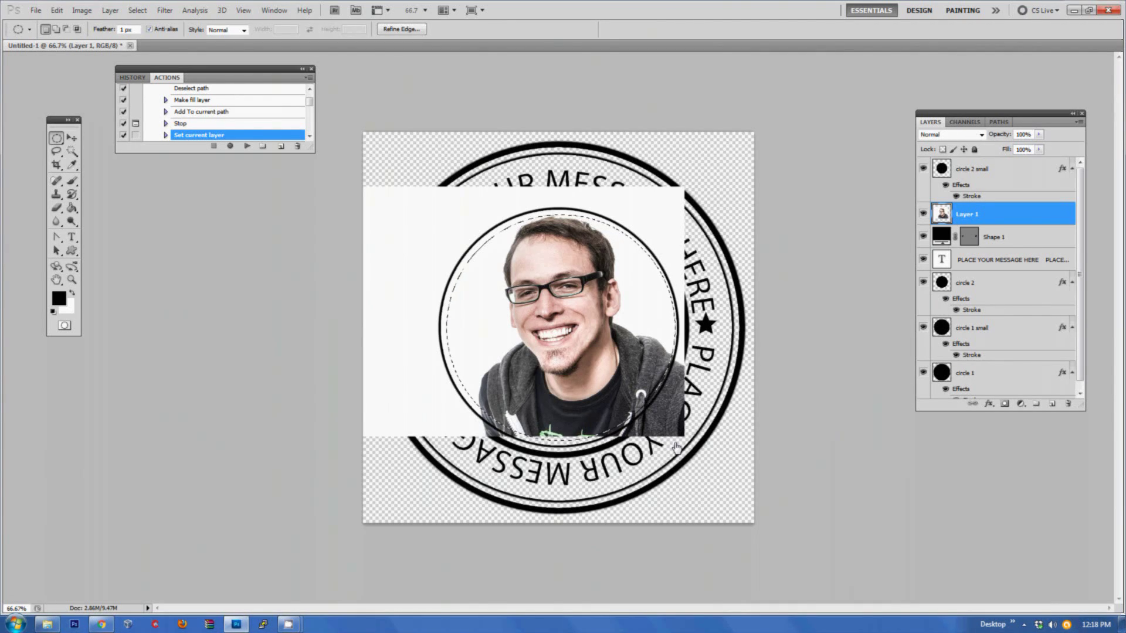
{"action": "key", "text": "ctrl+shift+alt+n"}
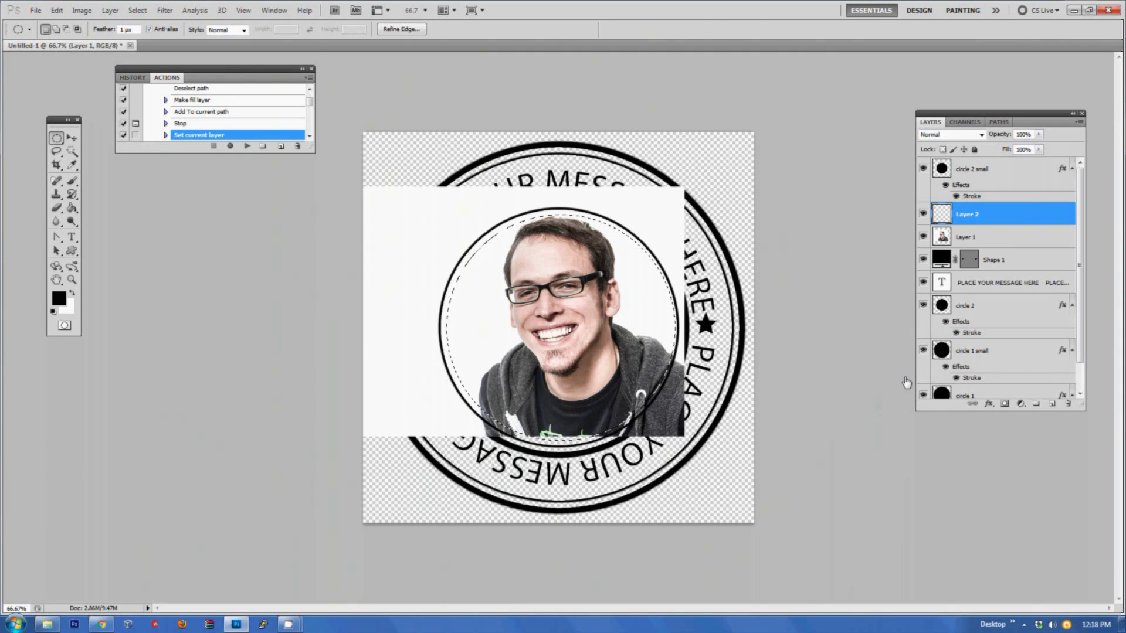
{"action": "key", "text": "ctrl+shift+alt+e"}
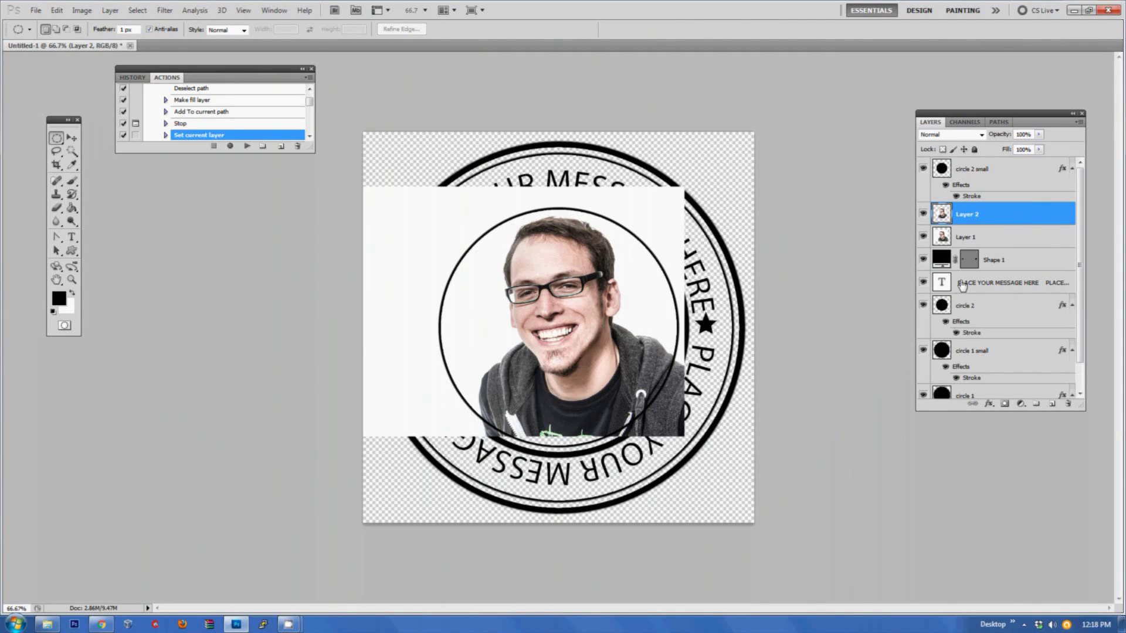
{"action": "left_click", "coordinate": [991, 236]}
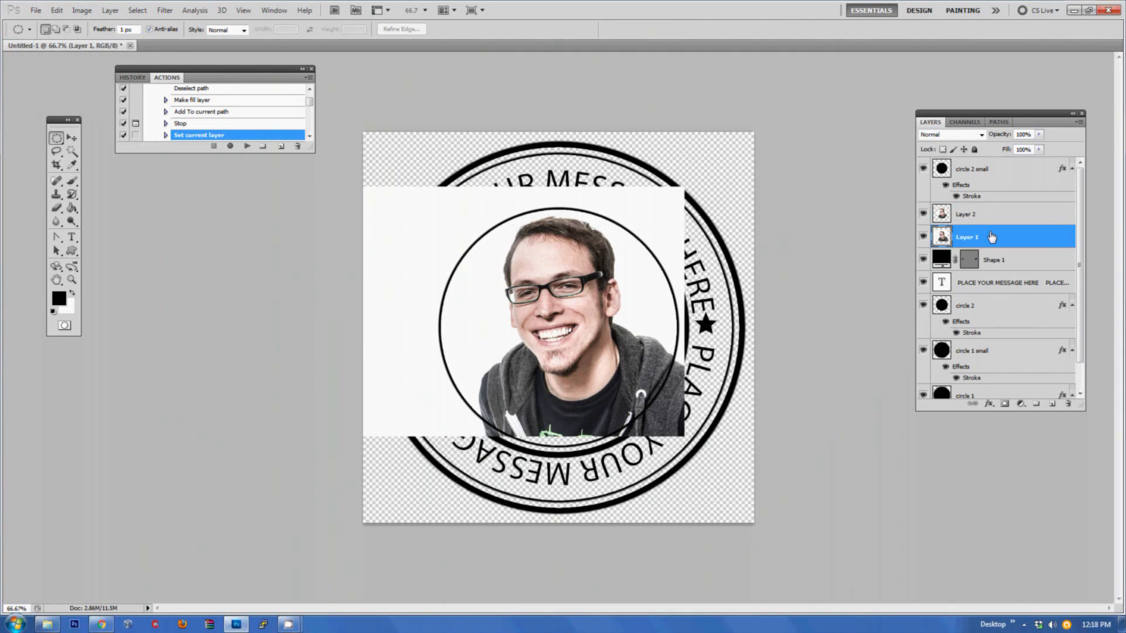
{"action": "key", "text": "Delete"}
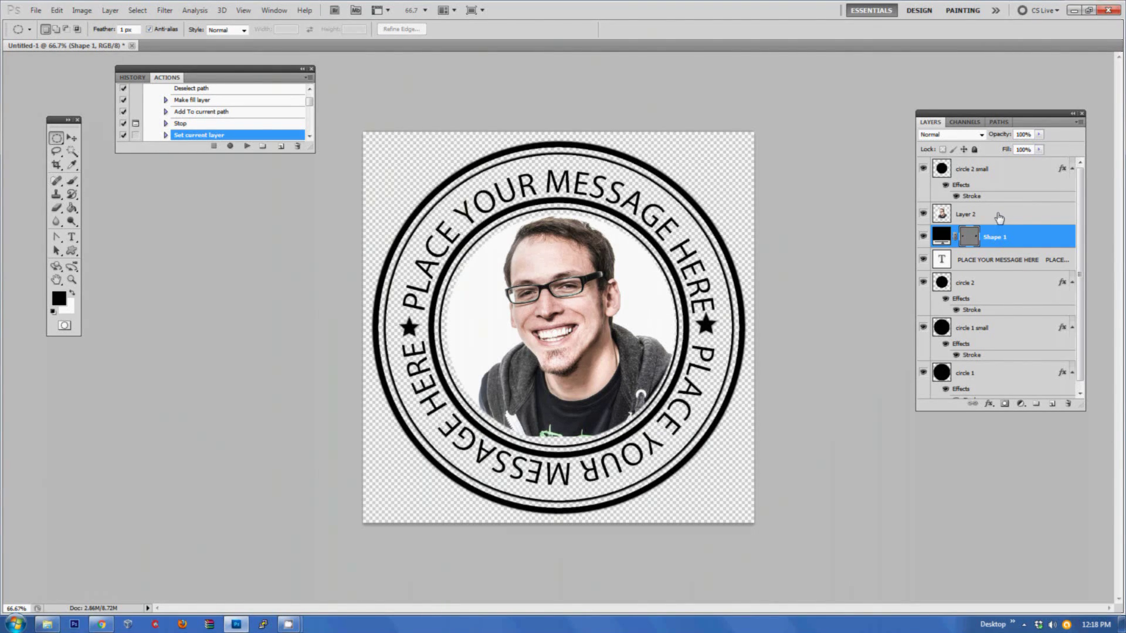
- Select Layer 2 and play the stamp generator action to turn it into a blue rubber stamp
{"action": "left_click", "coordinate": [999, 218]}
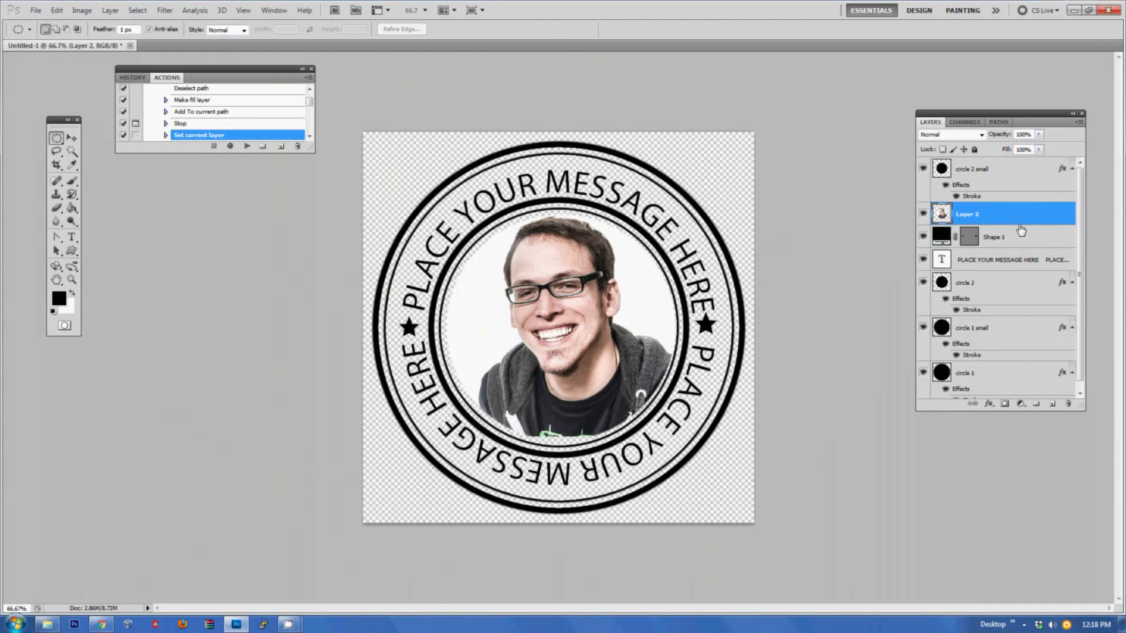
{"action": "left_click", "coordinate": [247, 146]}
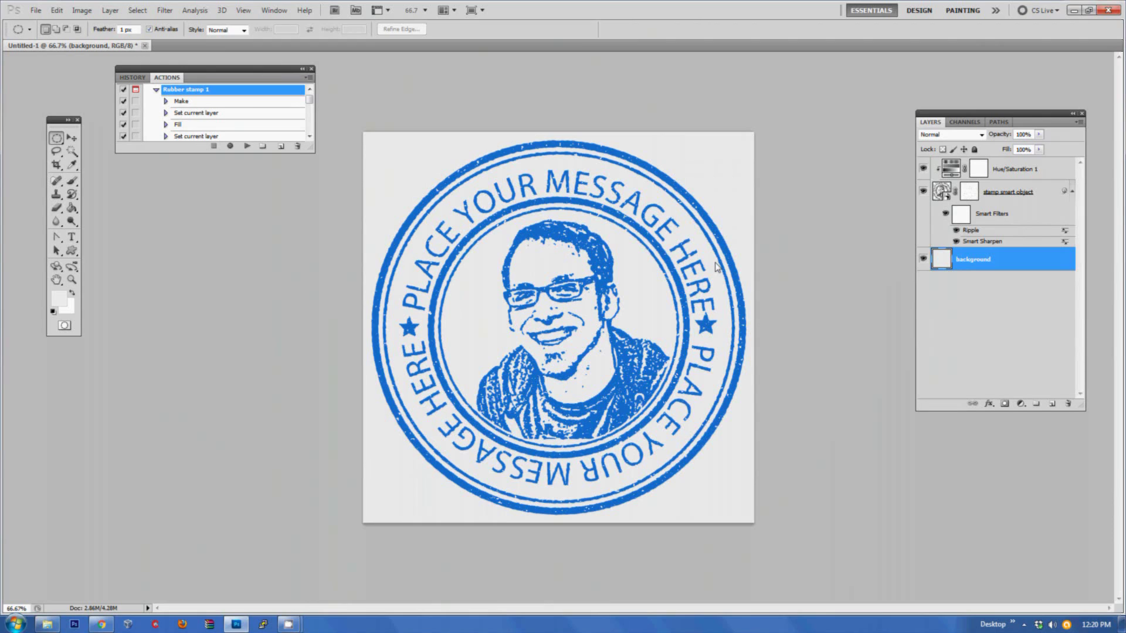
- Shift the Hue/Saturation 1 hue to about 113 so the stamp turns dark green
{"action": "double_click", "coordinate": [951, 169]}
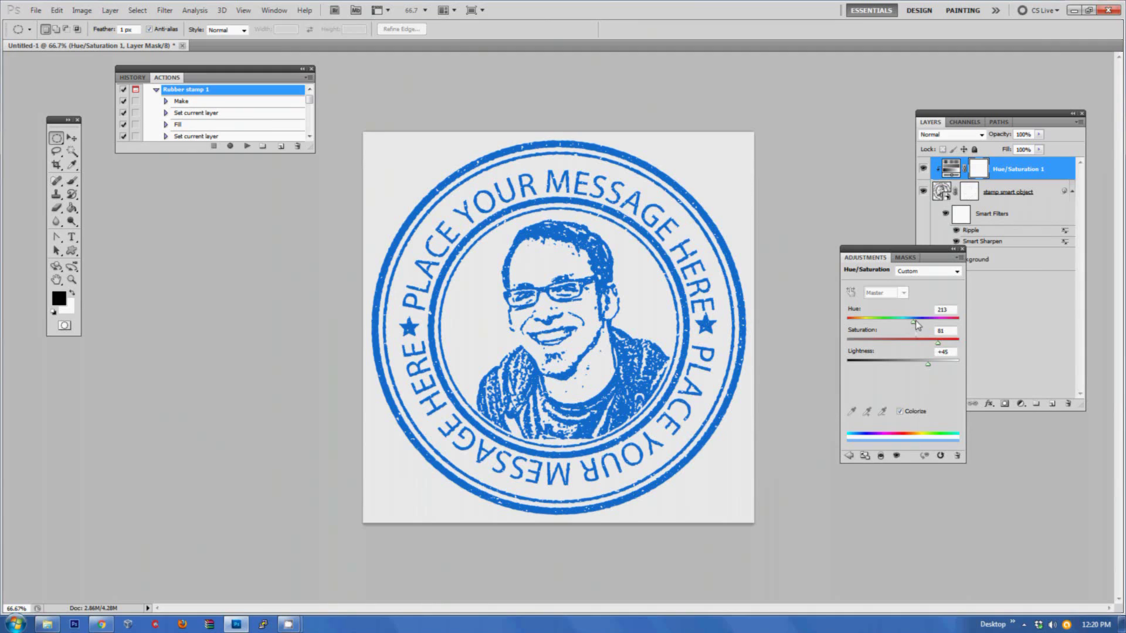
{"action": "left_click_drag", "start_coordinate": [913, 321], "coordinate": [917, 366]}
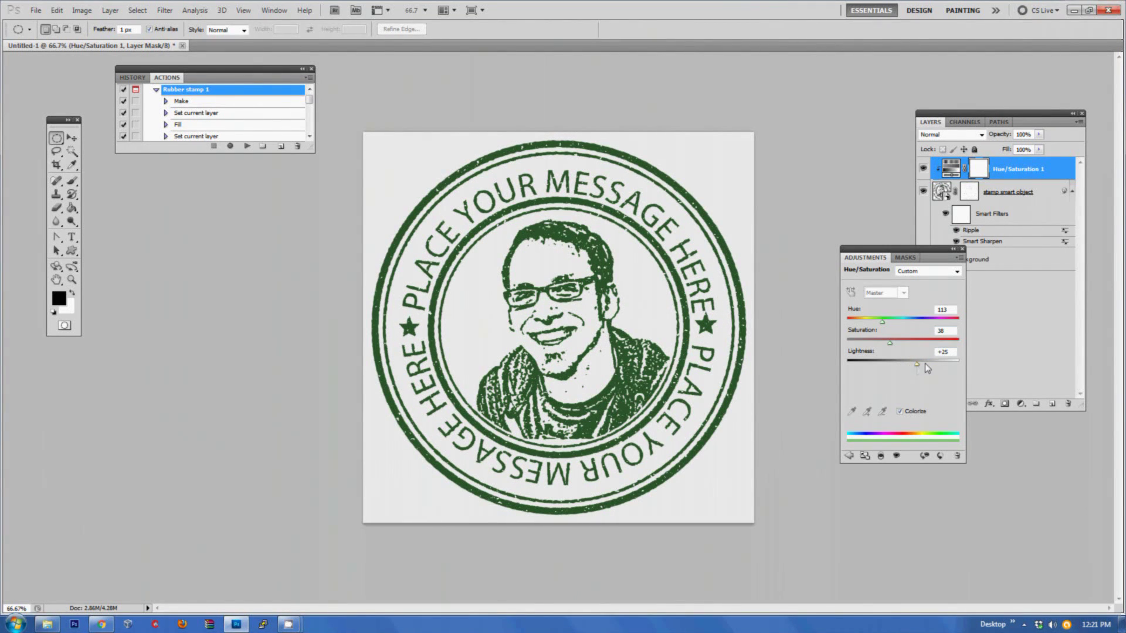
{"action": "left_click", "coordinate": [961, 248]}
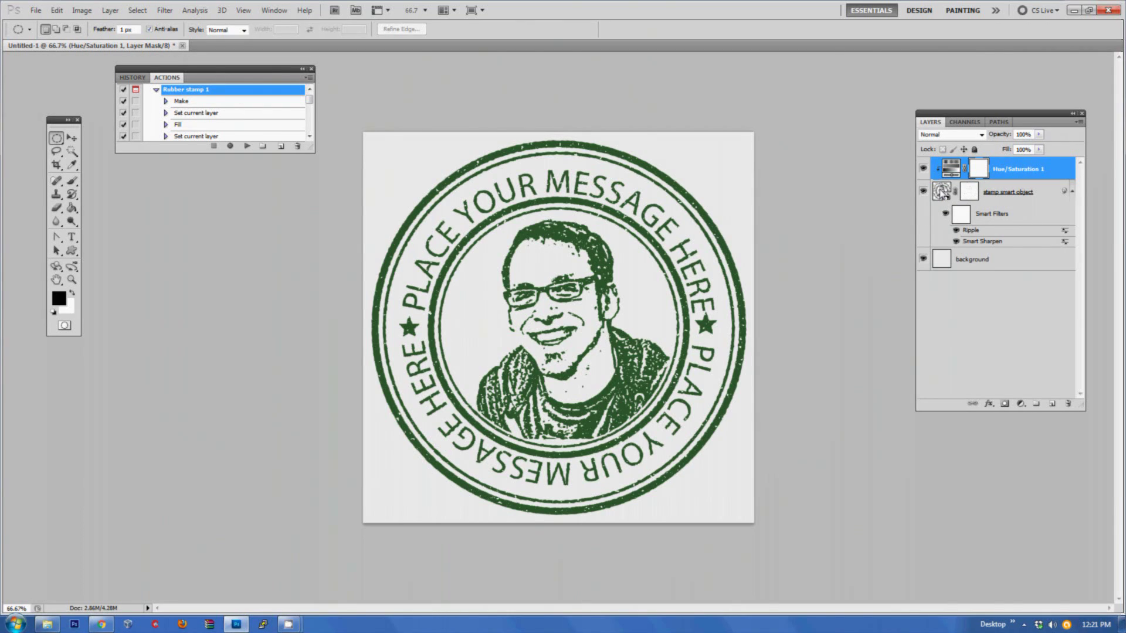
- Open the stamp smart object and start editing the 'PLACE YOUR MESSAGE HERE' ring text
{"action": "double_click", "coordinate": [941, 192]}
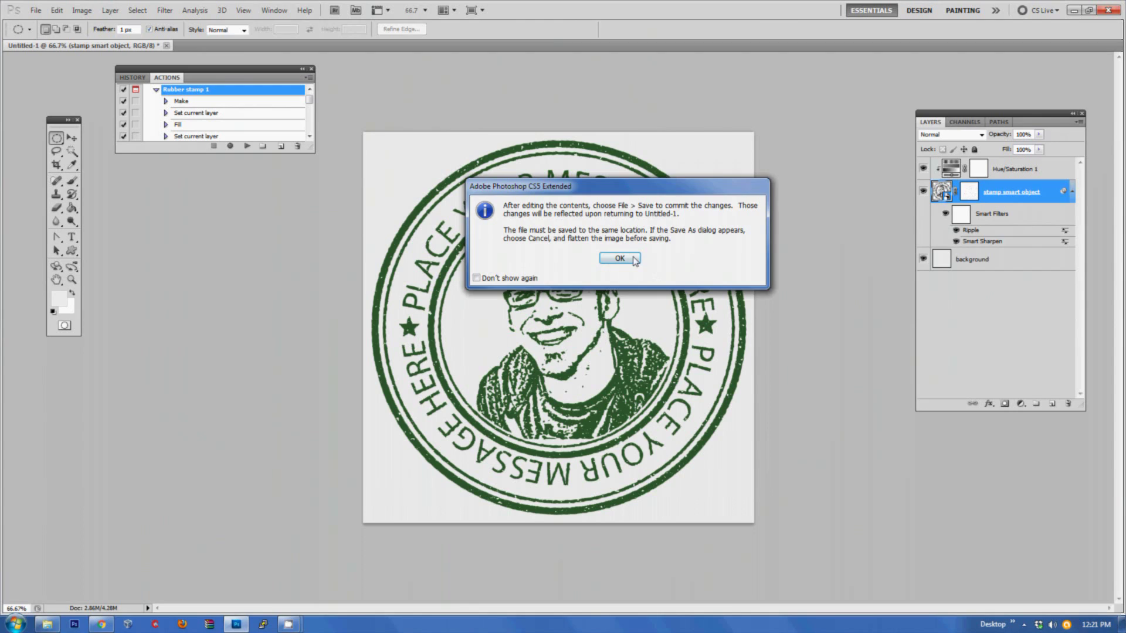
{"action": "key", "text": "Return"}
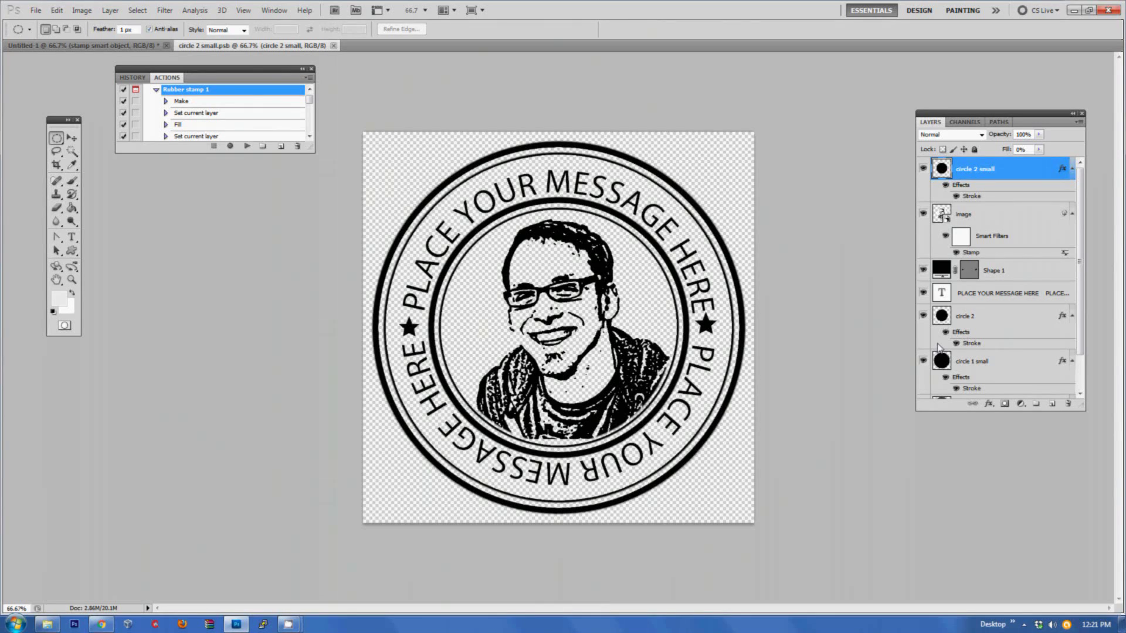
{"action": "left_click", "coordinate": [942, 293]}
{"action": "double_click", "coordinate": [941, 293]}
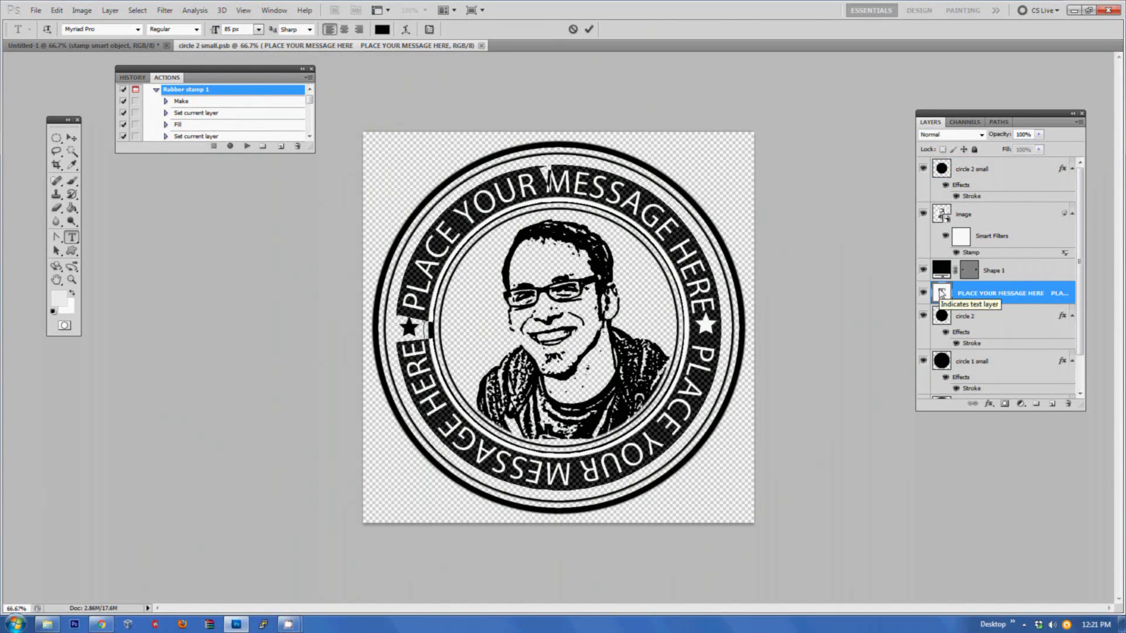
- Retype the ring text as 'RUBBER STAMP PSD-DUDE', add a second copy around the circle, and commit
{"action": "type", "text": "RUBB"}
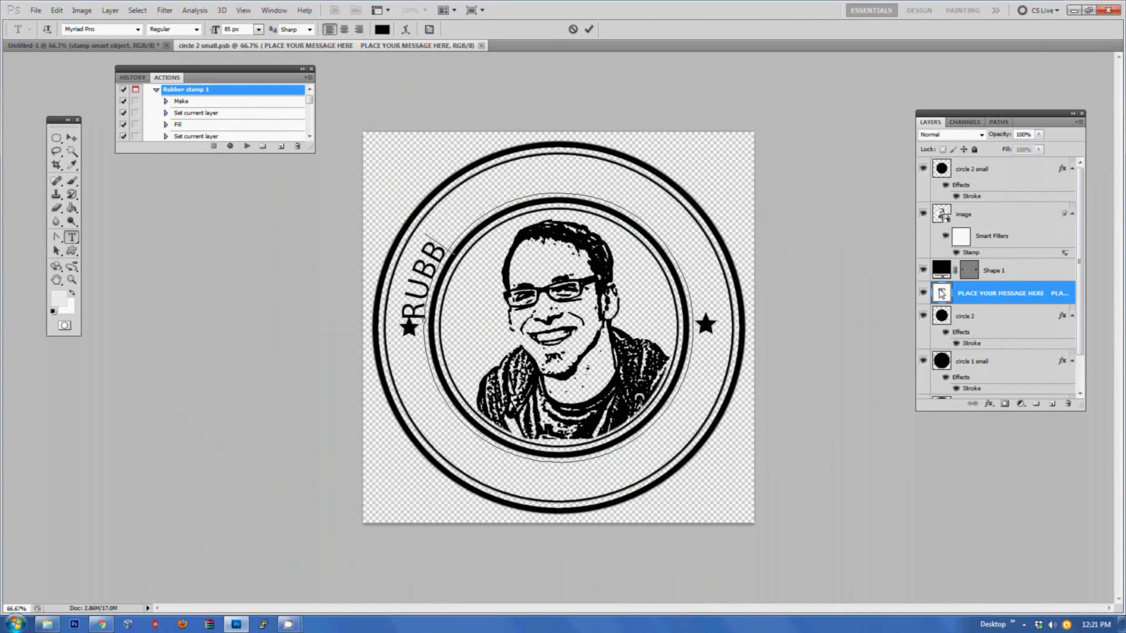
{"action": "type", "text": "ER S"}
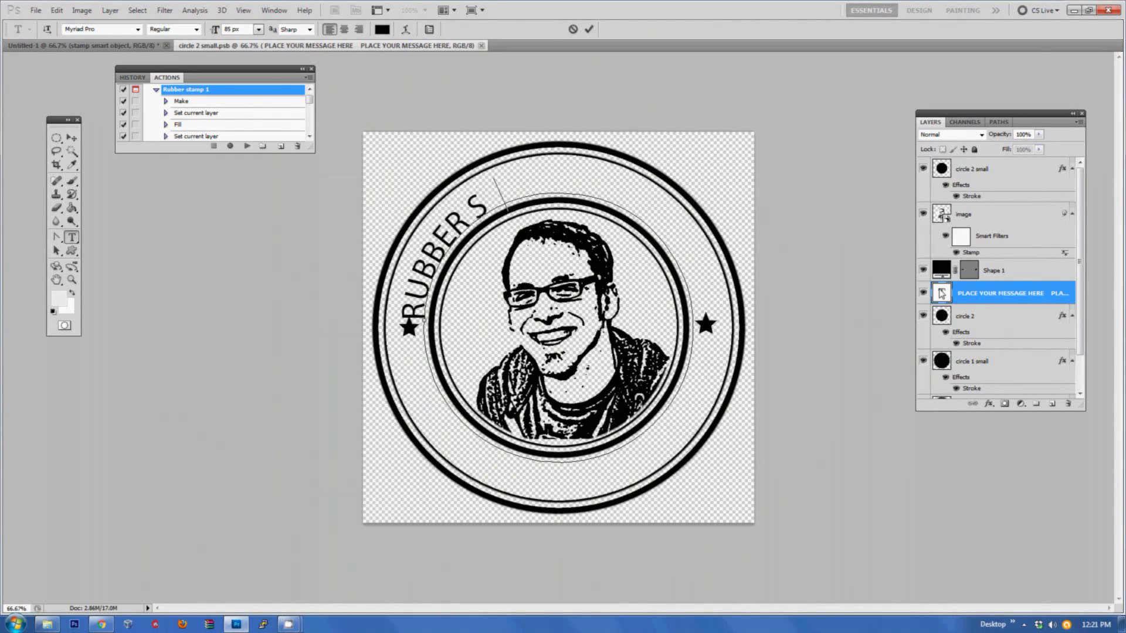
{"action": "type", "text": "TAMP PSD"}
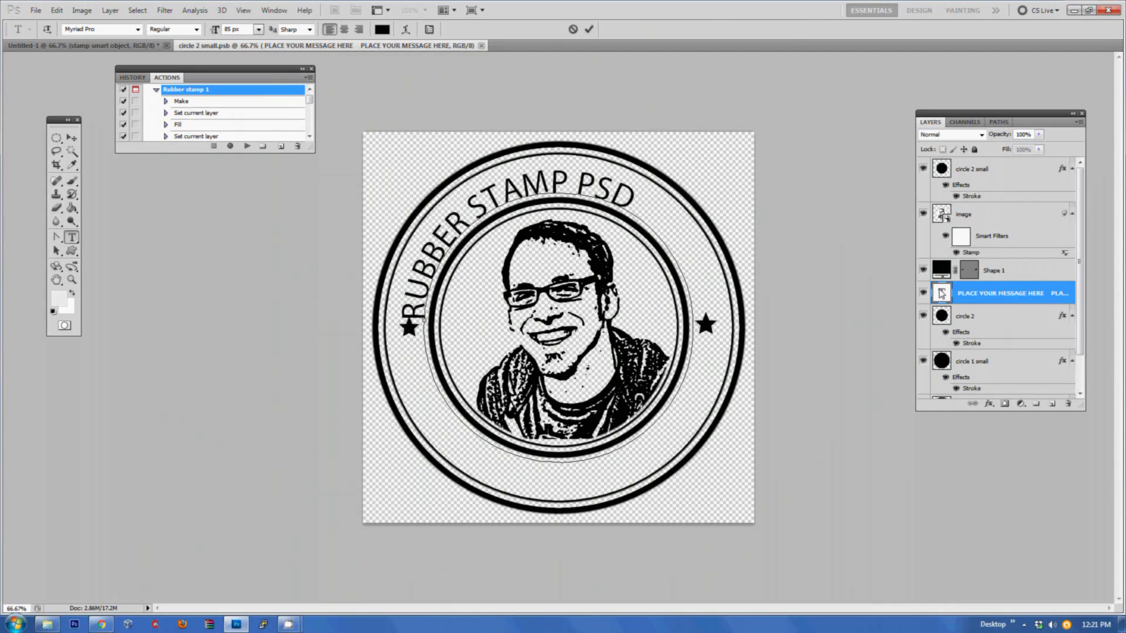
{"action": "type", "text": "-DUDE"}
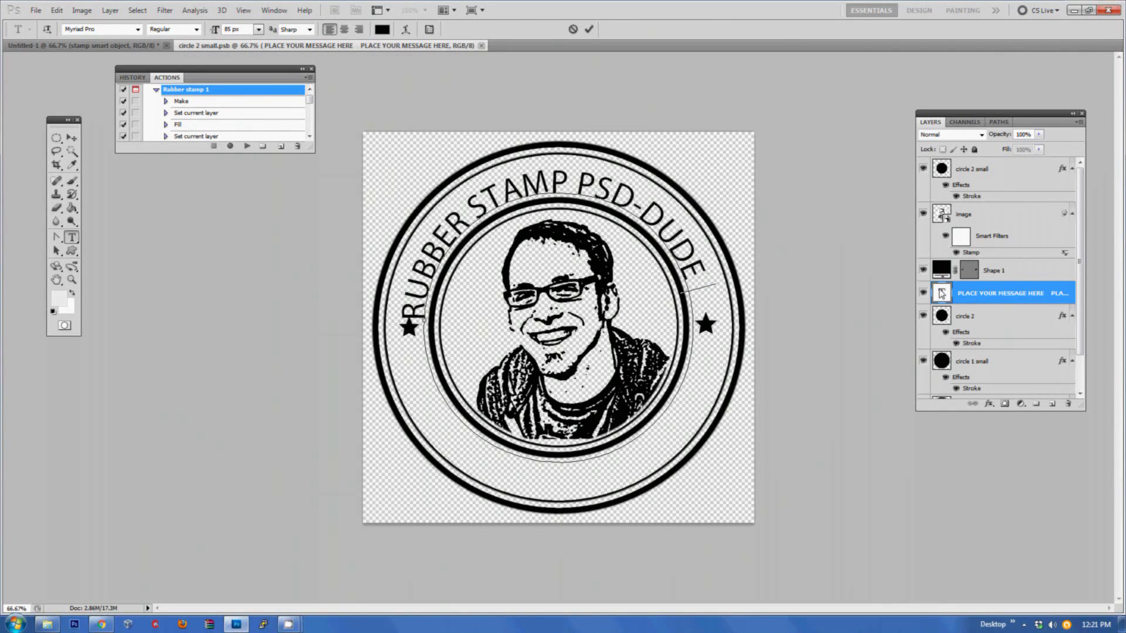
{"action": "type", "text": "-.com"}
{"action": "key", "text": "BackSpace"}
{"action": "key", "text": "BackSpace"}
{"action": "key", "text": "BackSpace"}
{"action": "key", "text": "BackSpace"}
{"action": "left_click_drag", "start_coordinate": [420, 322], "coordinate": [424, 320]}
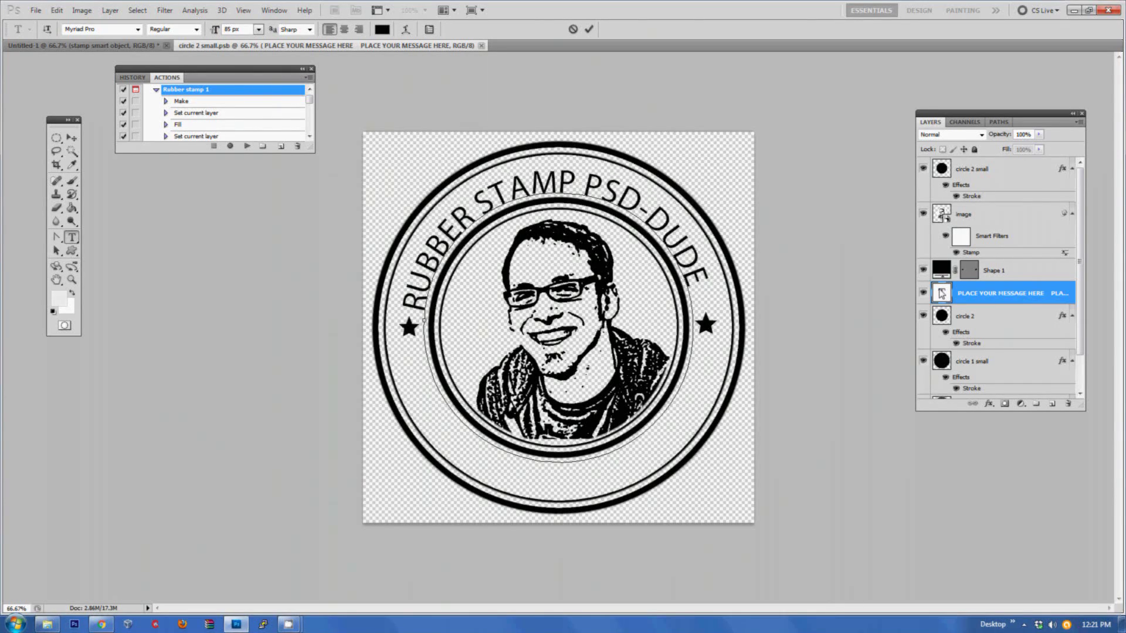
{"action": "type", "text": "RUBBER STAMP PSD-DUDE"}
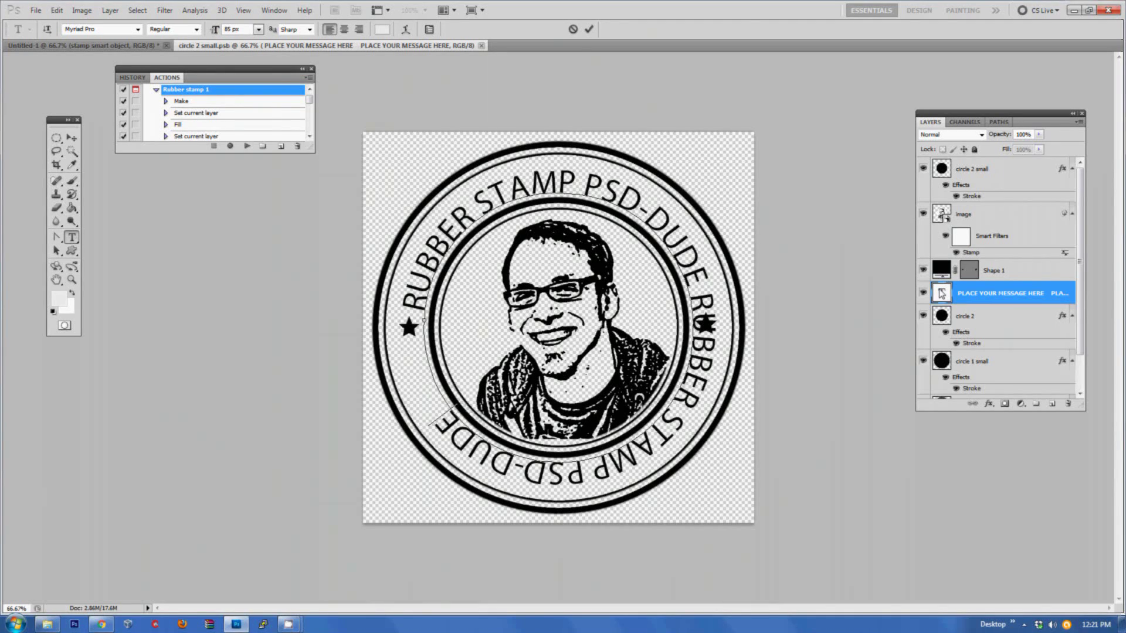
{"action": "left_click", "coordinate": [699, 301]}
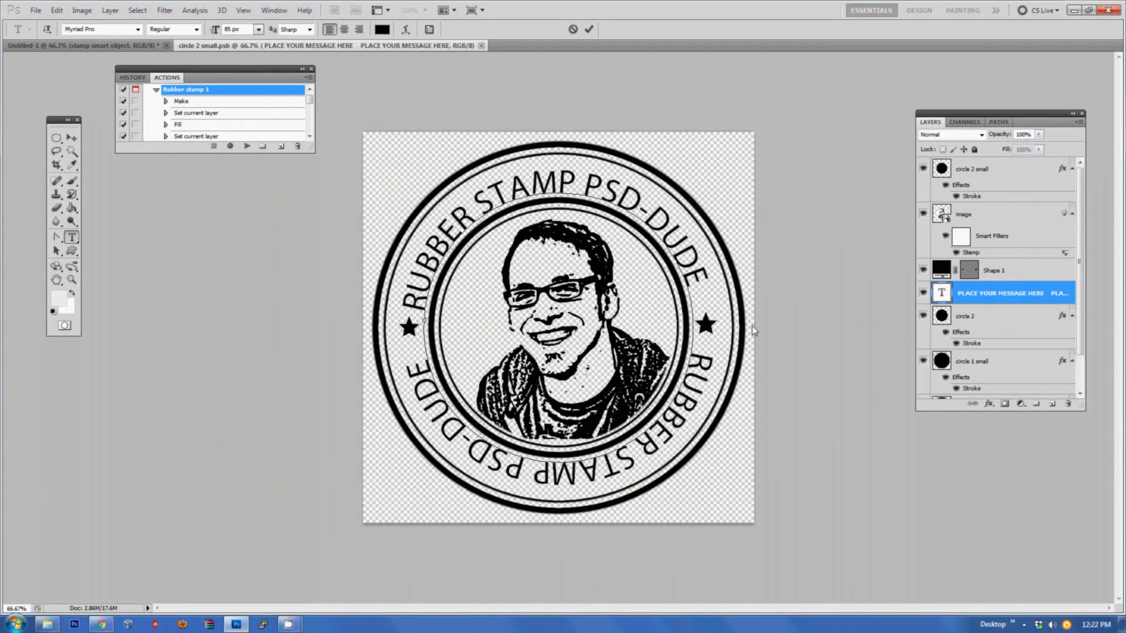
{"action": "key", "text": "ctrl+Return"}
{"action": "key", "text": "m"}
{"action": "left_click", "coordinate": [1036, 269]}
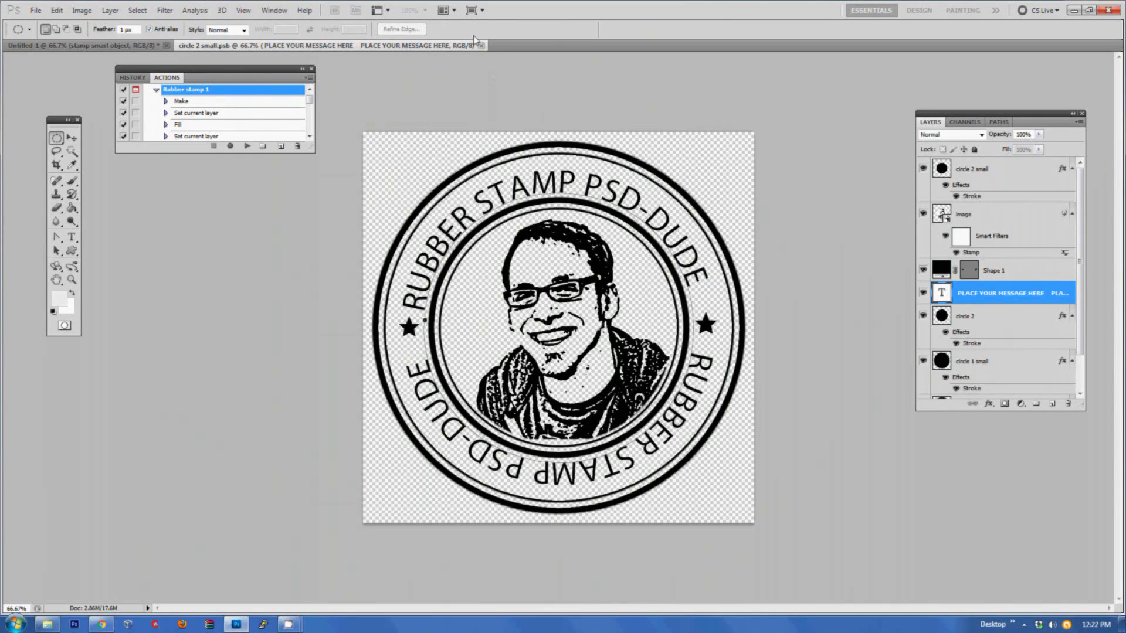
- Close circle 2 small.psb, saving its changes back into the stamp
{"action": "left_click", "coordinate": [323, 46]}
{"action": "left_click", "coordinate": [526, 235]}
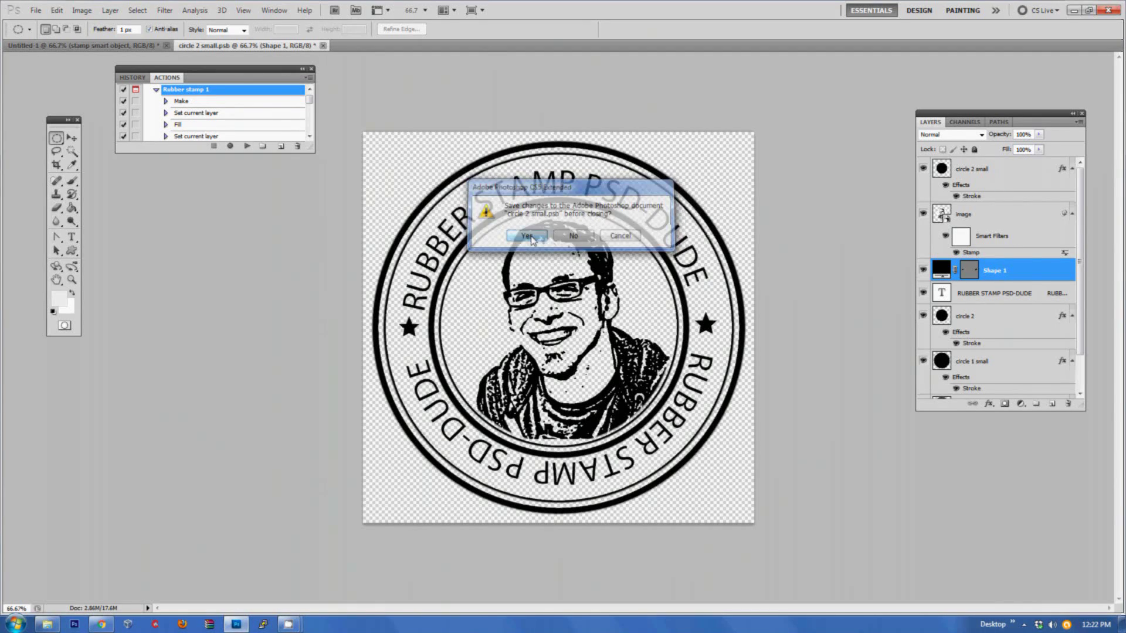